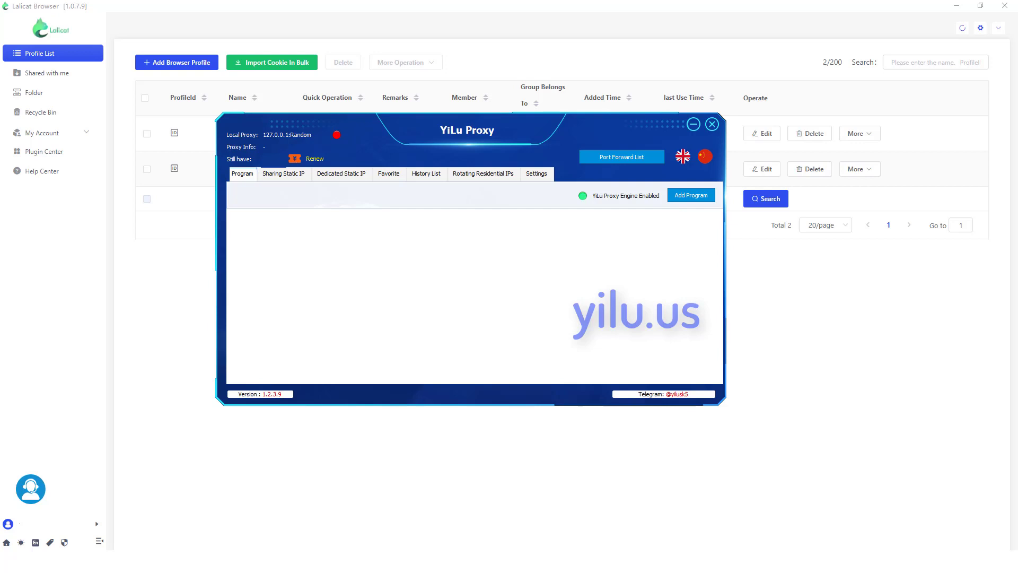
Step: Set YiLu Proxy's proxy engine to Other Proxy Tools in the proxy settings
click(537, 174)
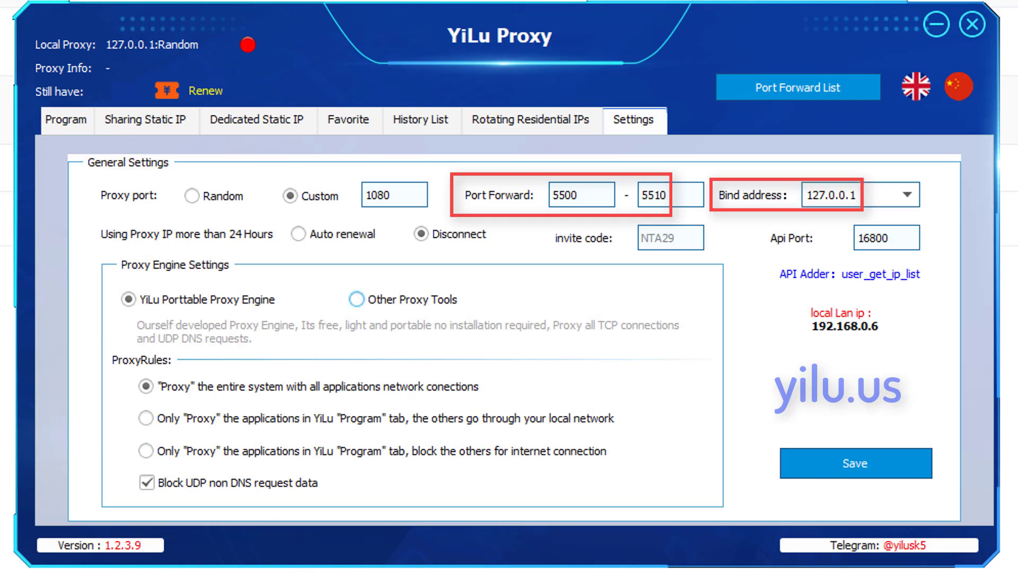
click(356, 300)
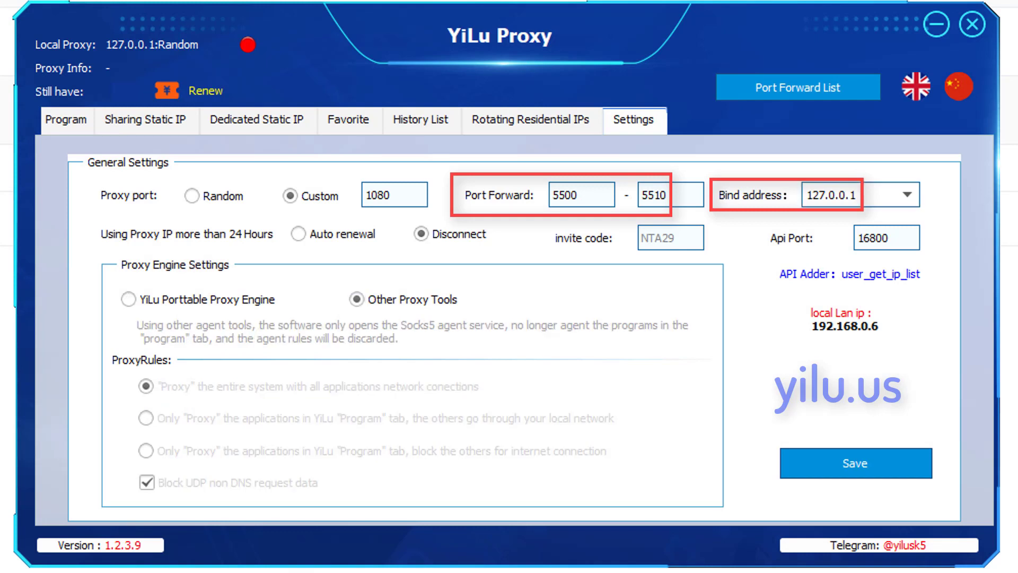
click(128, 299)
click(145, 418)
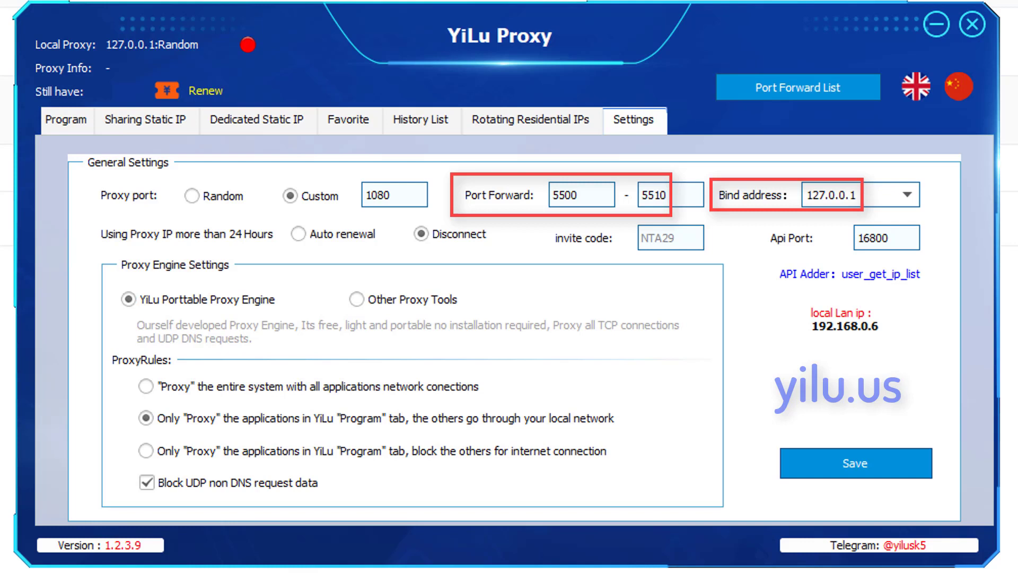
click(356, 300)
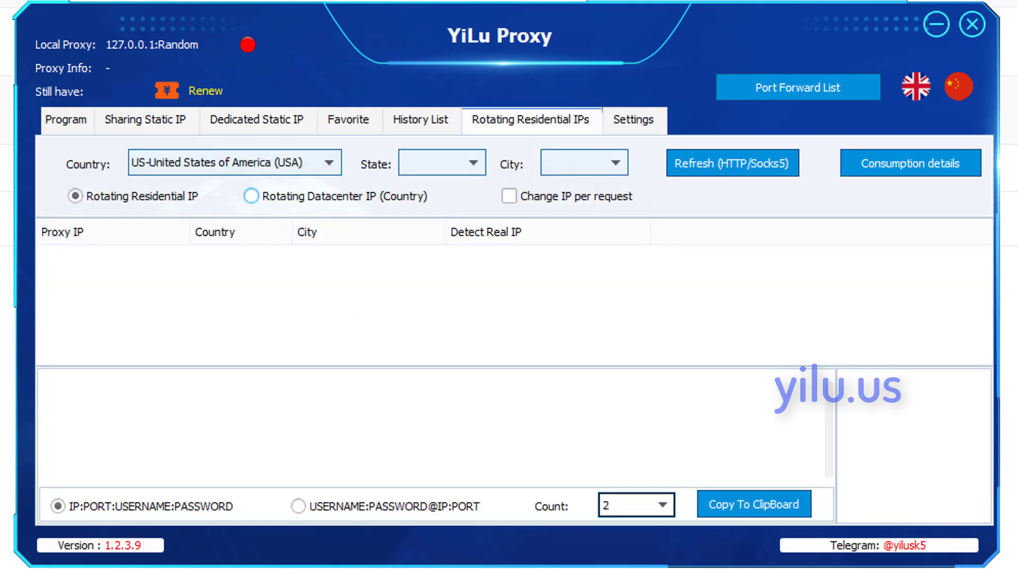
Step: Fetch five rotating US datacenter IPs
click(250, 196)
click(75, 196)
click(250, 195)
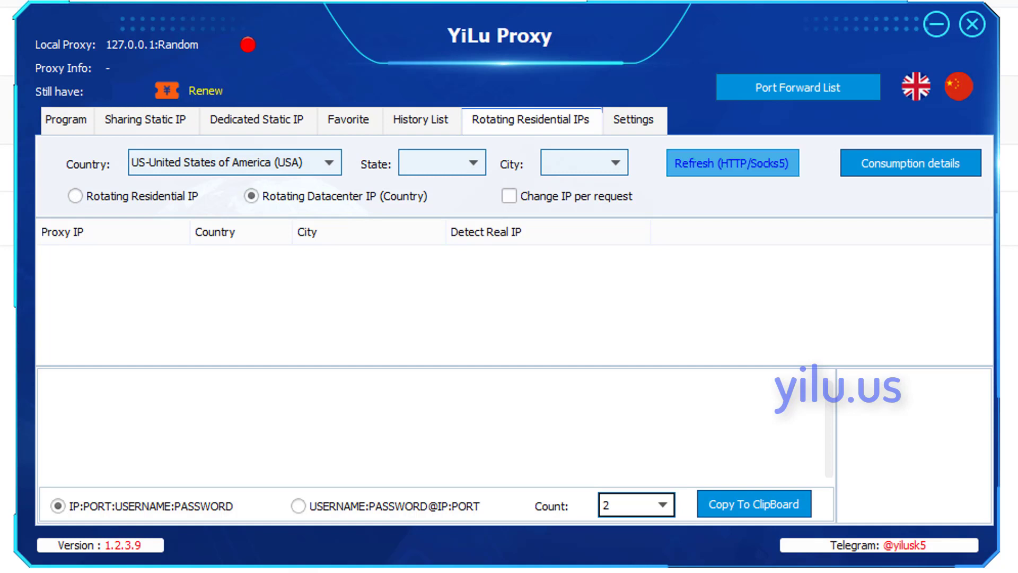
click(662, 505)
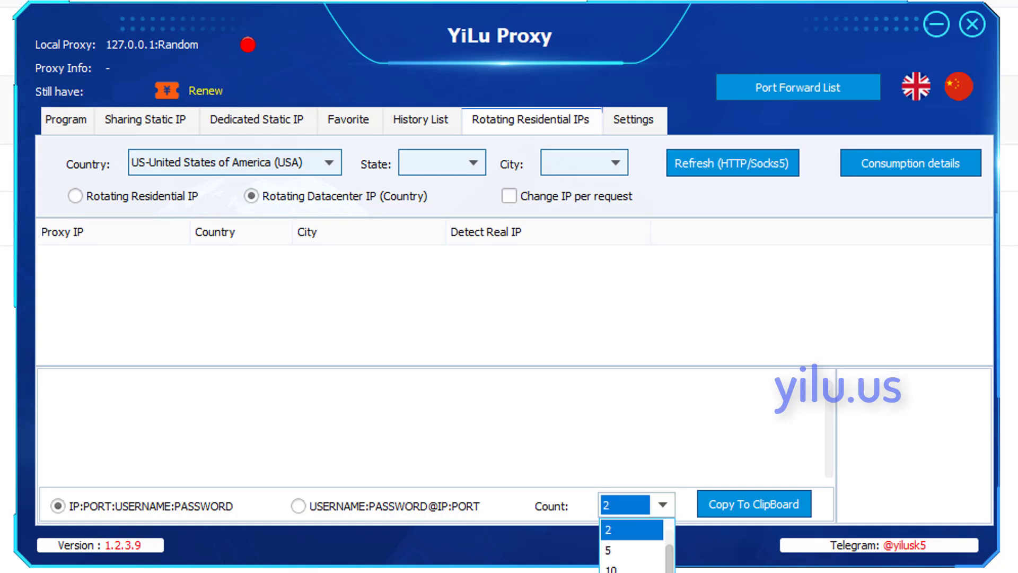
click(608, 549)
click(732, 164)
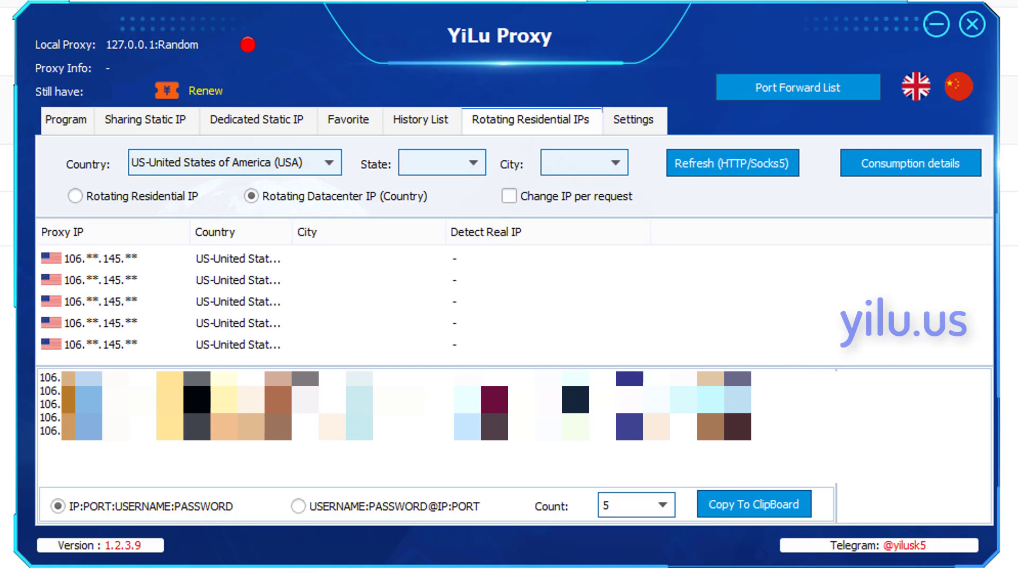
Step: Port-forward the first fetched datacenter IP to a local port
click(343, 258)
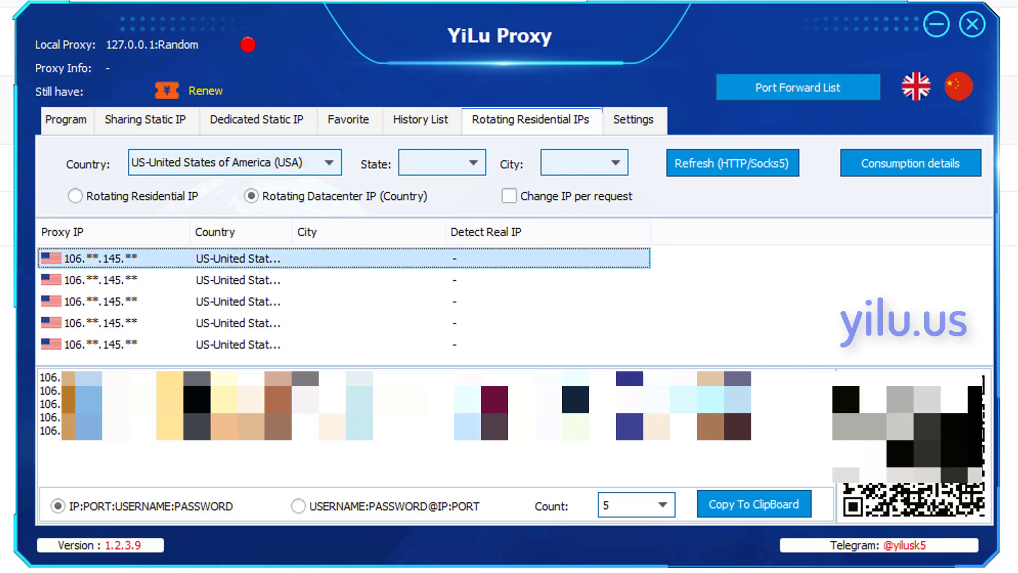
right_click(153, 260)
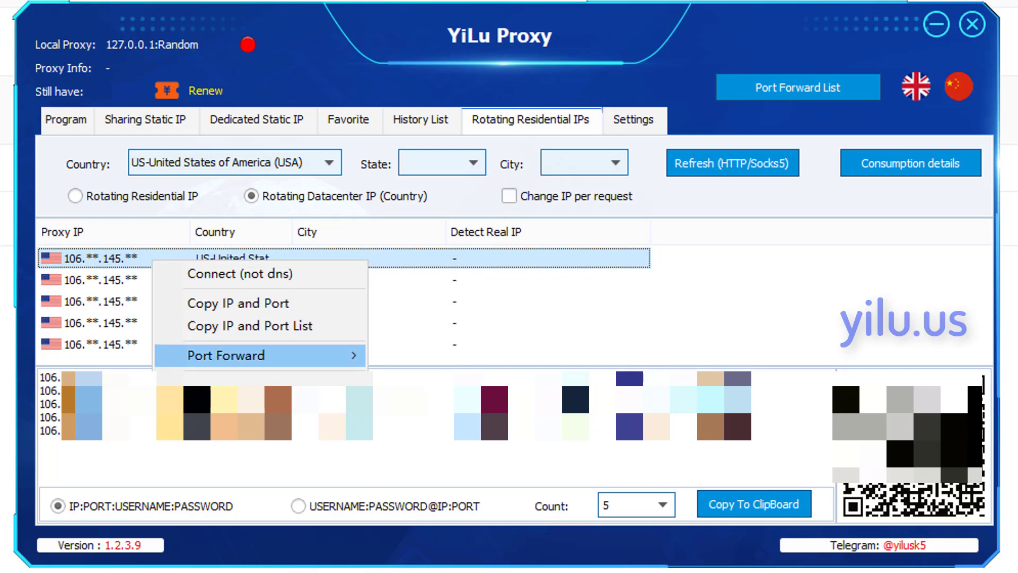
click(425, 356)
click(256, 119)
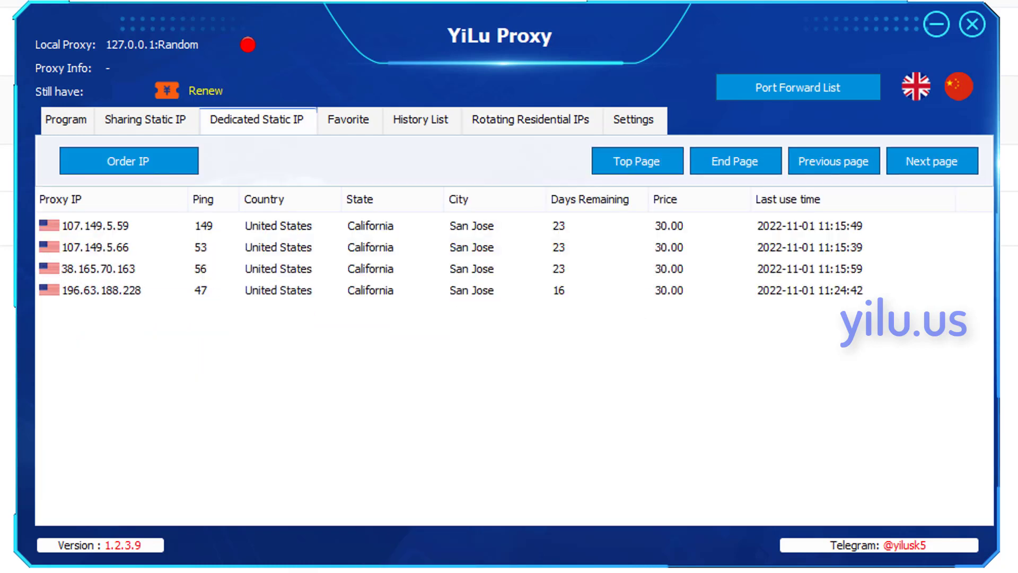
right_click(185, 243)
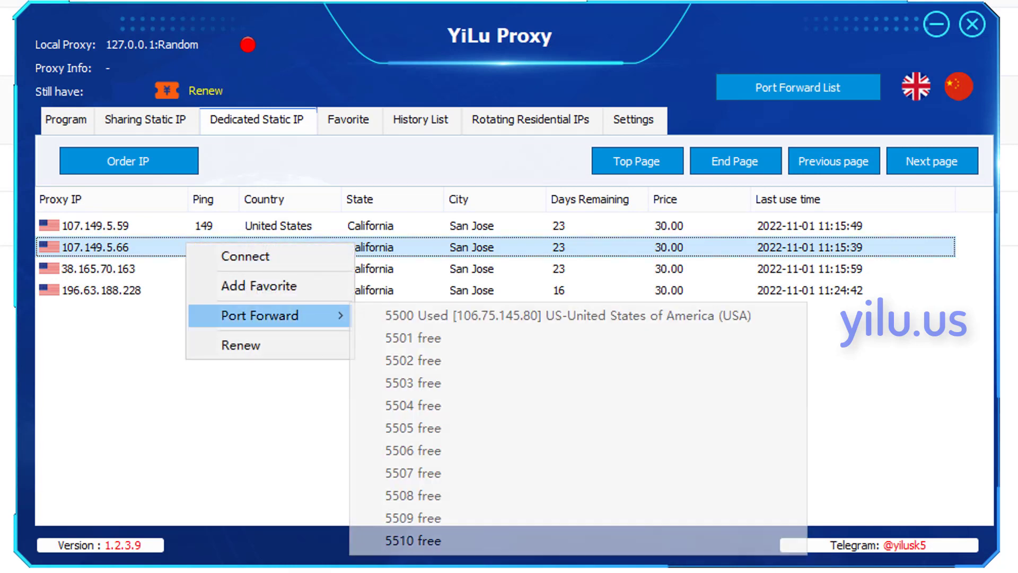
click(413, 337)
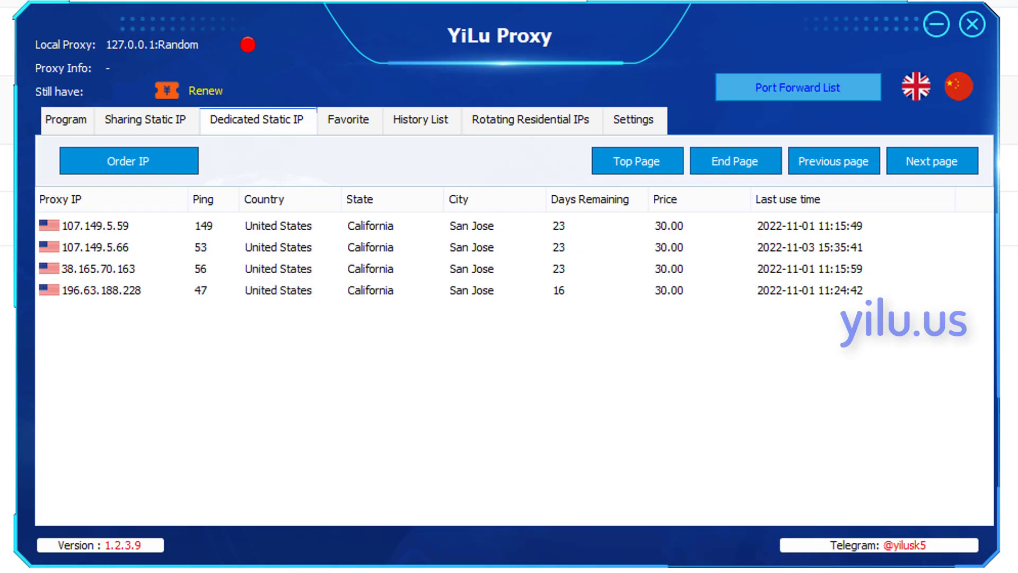
click(799, 88)
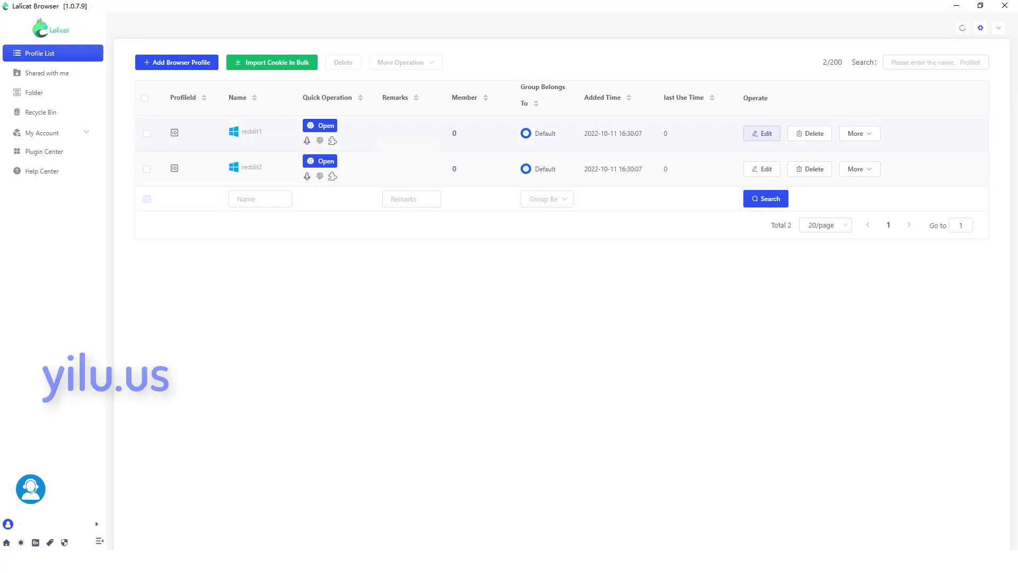
Step: Confirm reddit1's SOCKS5 127.0.0.1:5500 proxy shows a Los Angeles IP, then save it
click(762, 132)
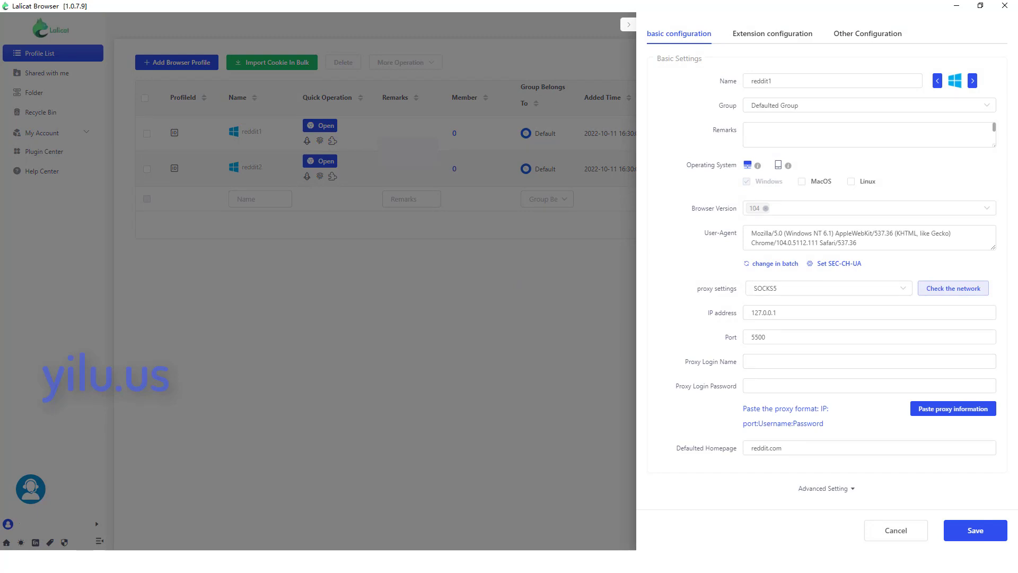
click(953, 288)
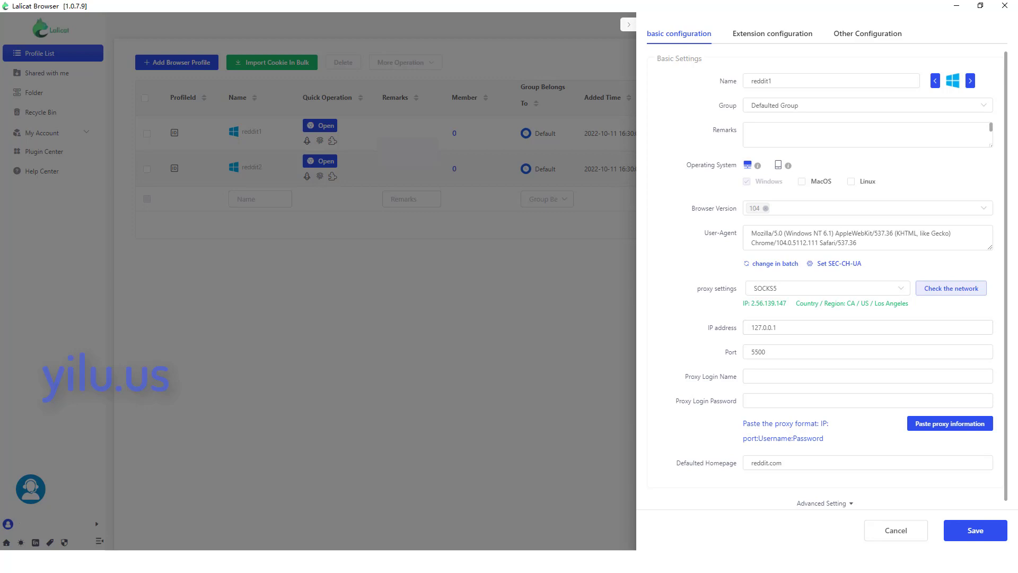
click(976, 530)
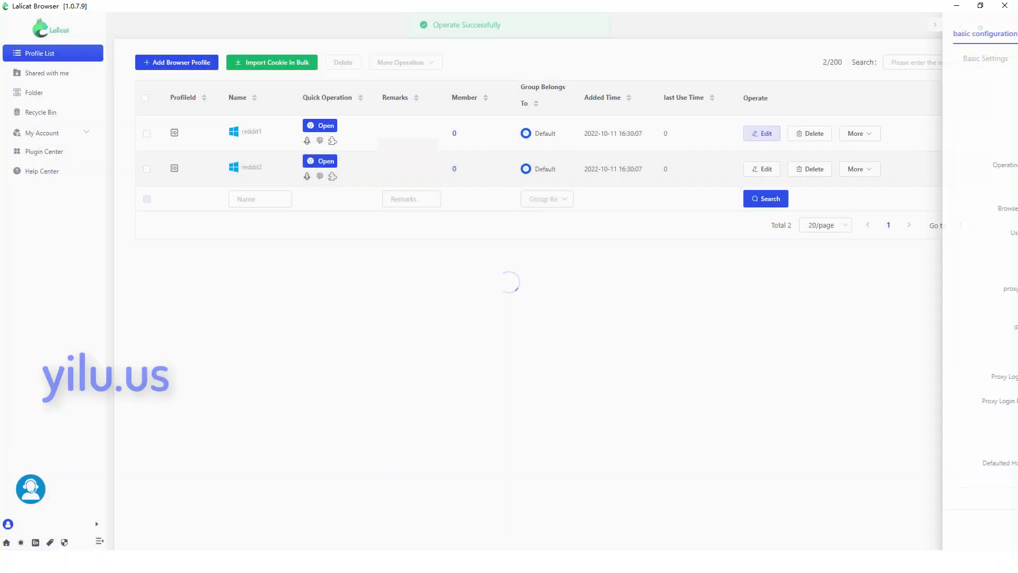
Step: Confirm reddit2's SOCKS5 127.0.0.1:5501 proxy shows US IP 107.149.5.66, then save it
click(762, 169)
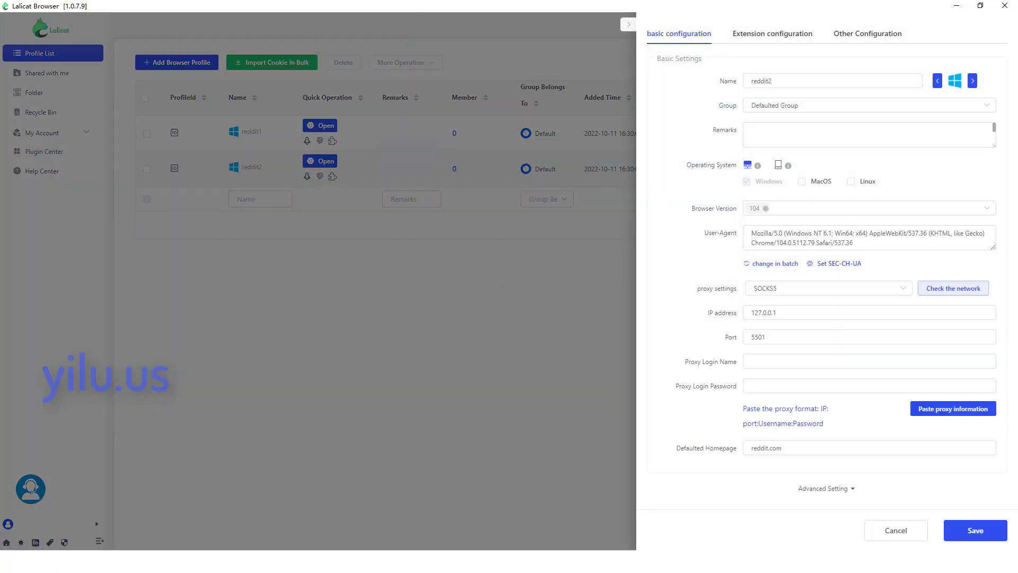
click(953, 289)
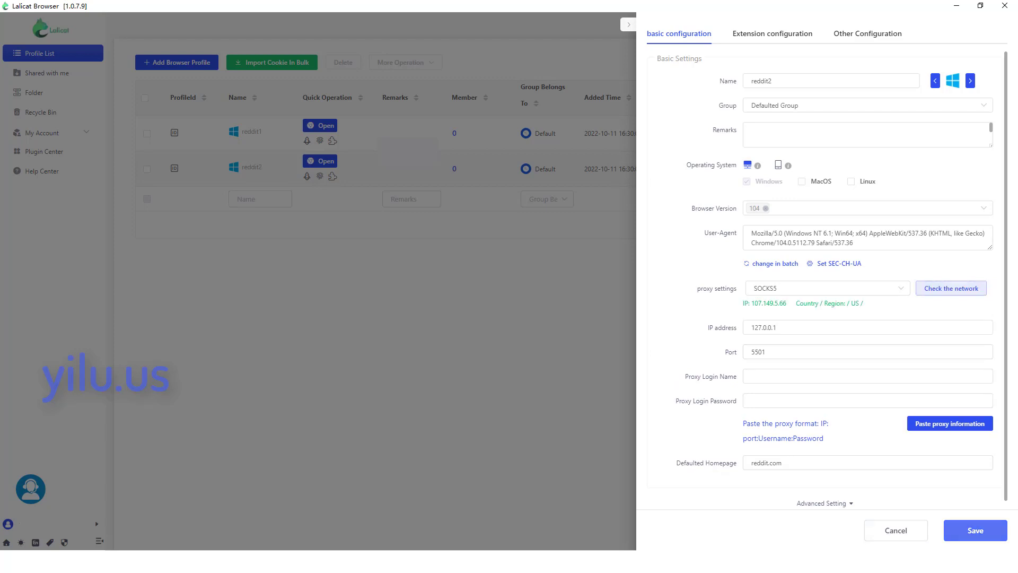
click(976, 530)
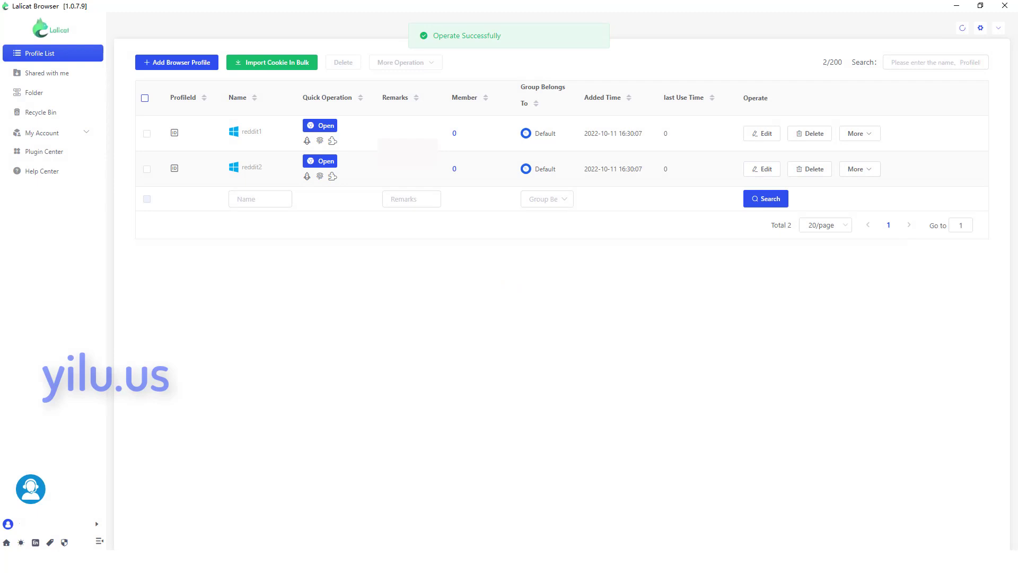
Step: Launch both reddit1 and reddit2 profiles together and dismiss the Tips dialog
click(145, 97)
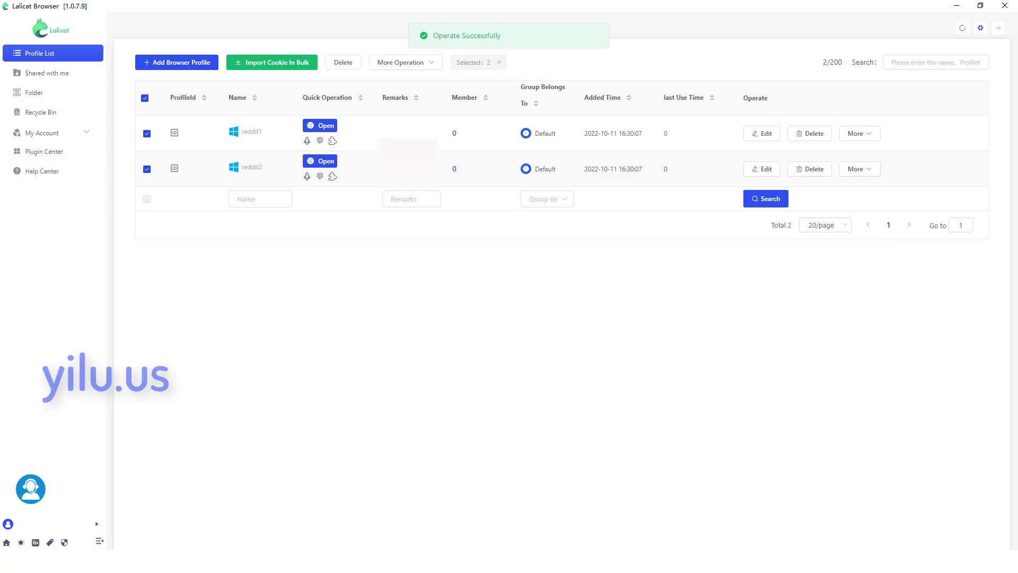
click(406, 62)
click(366, 90)
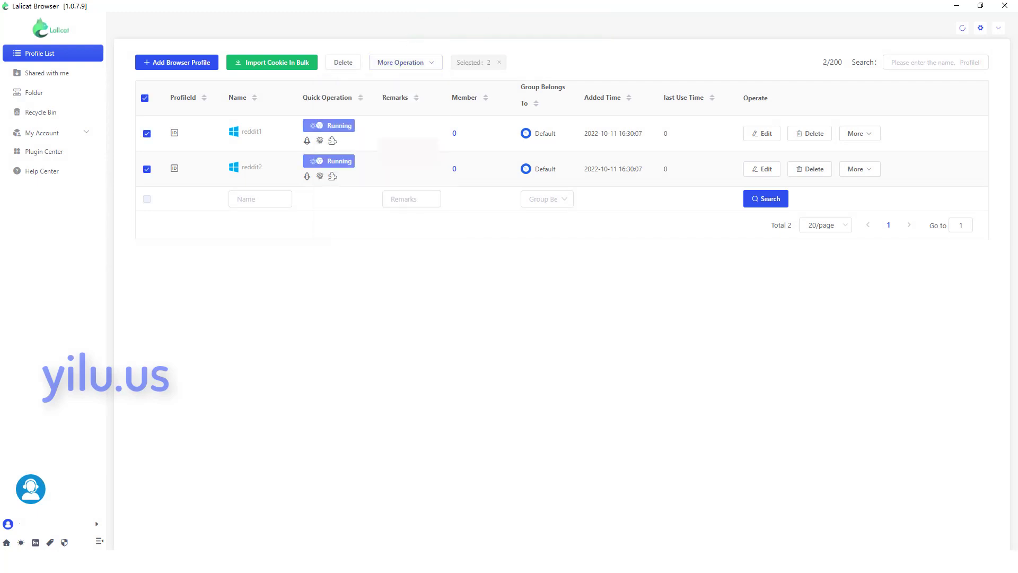
key(Return)
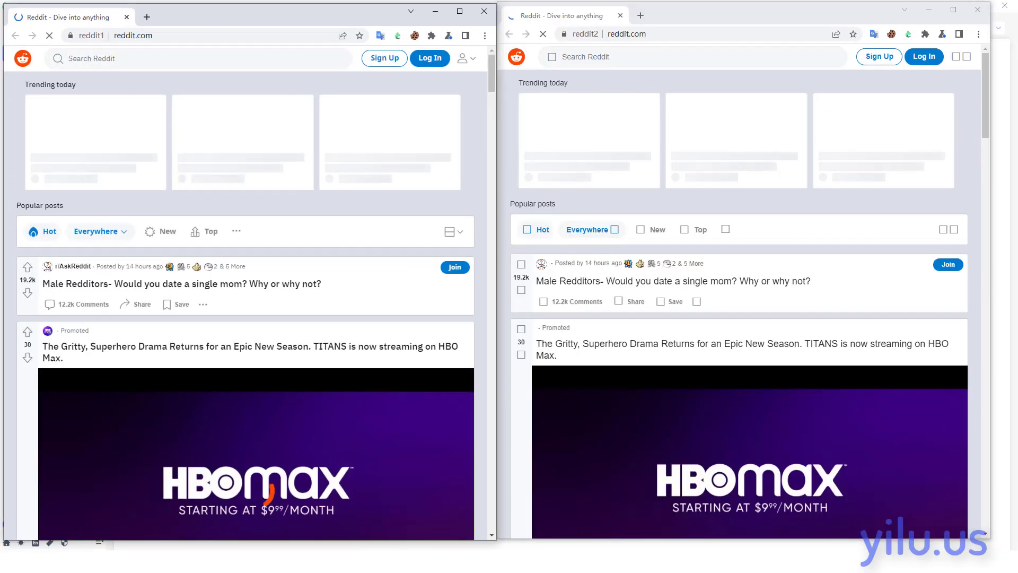
Step: Start Reddit sign-up and open Proton Mail in new tabs of both browsers
click(385, 58)
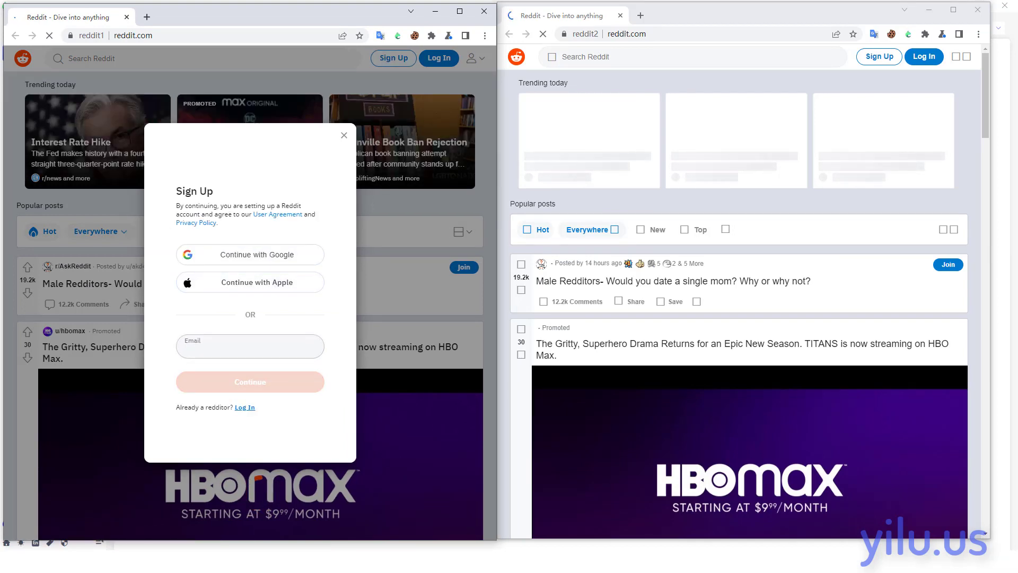
key(ctrl+t)
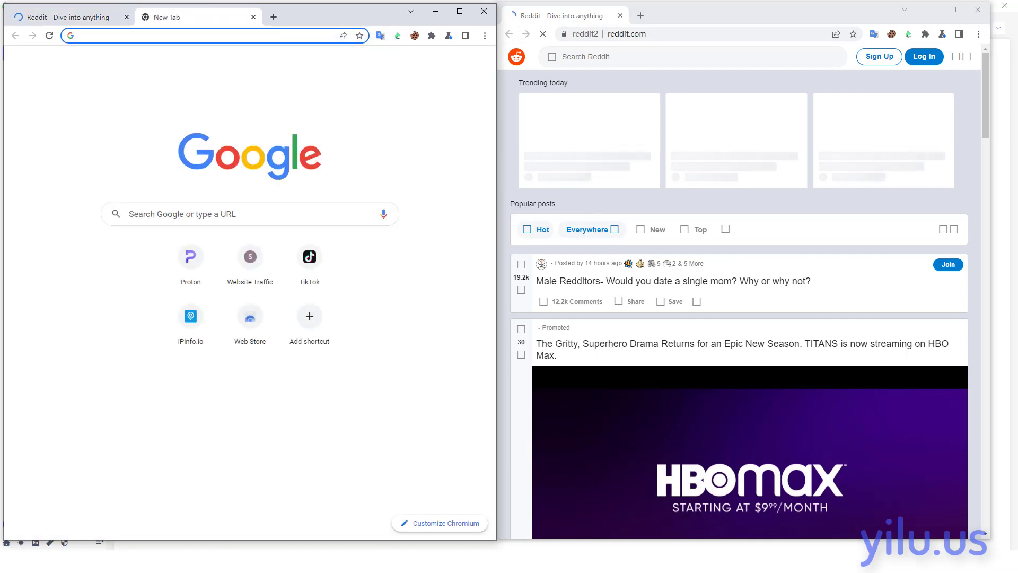
click(190, 256)
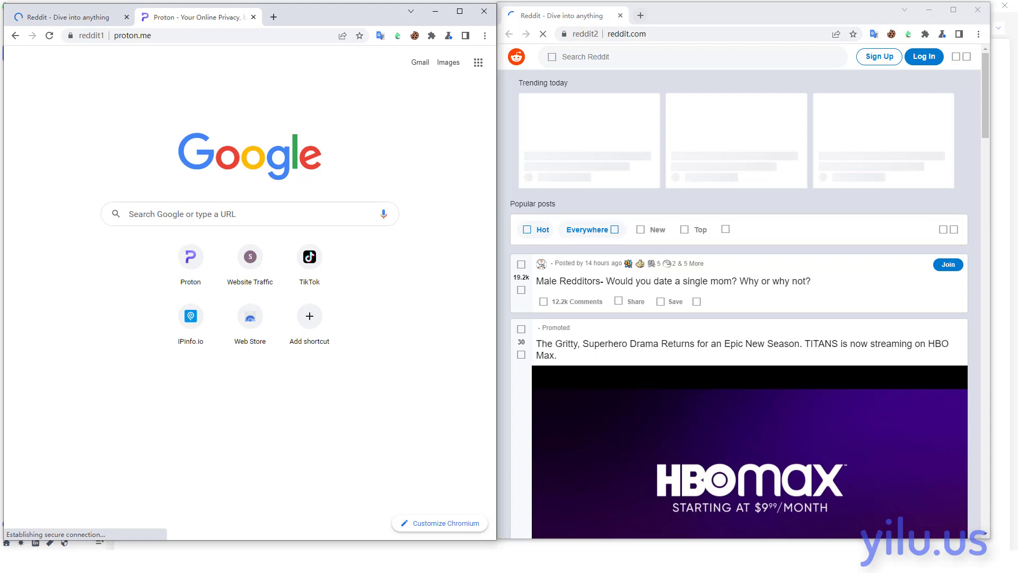
click(876, 56)
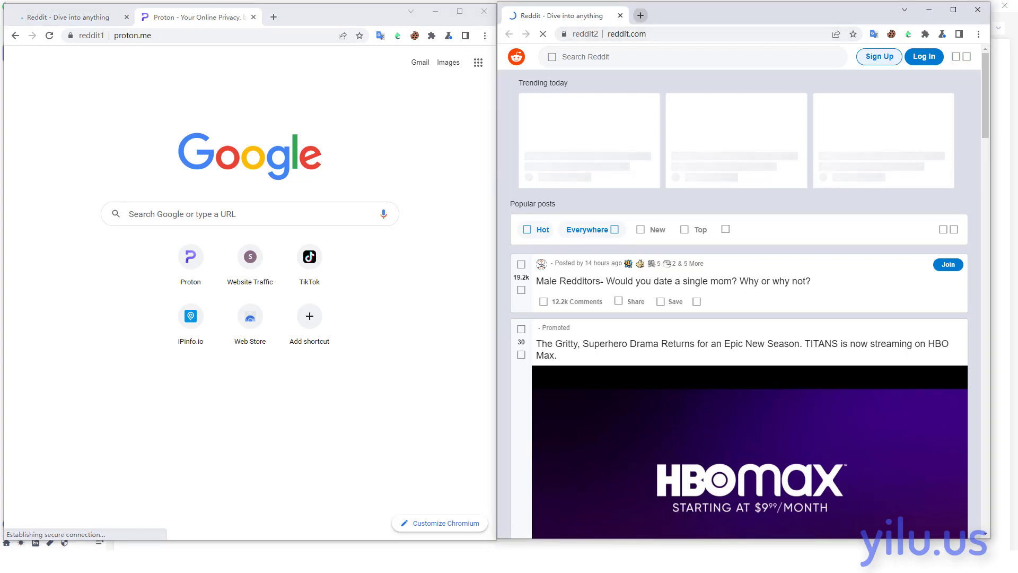
click(640, 16)
click(684, 259)
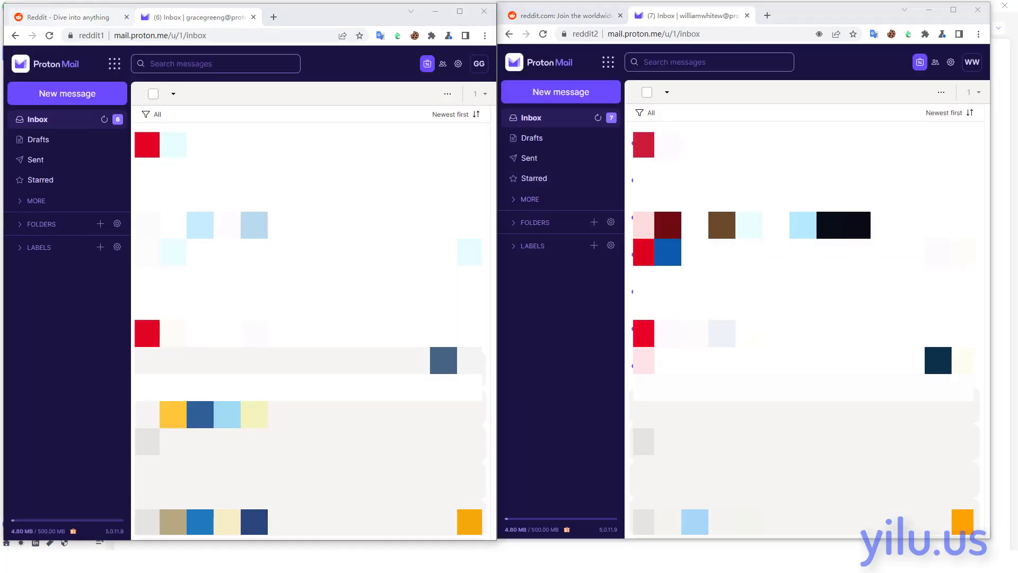
click(68, 16)
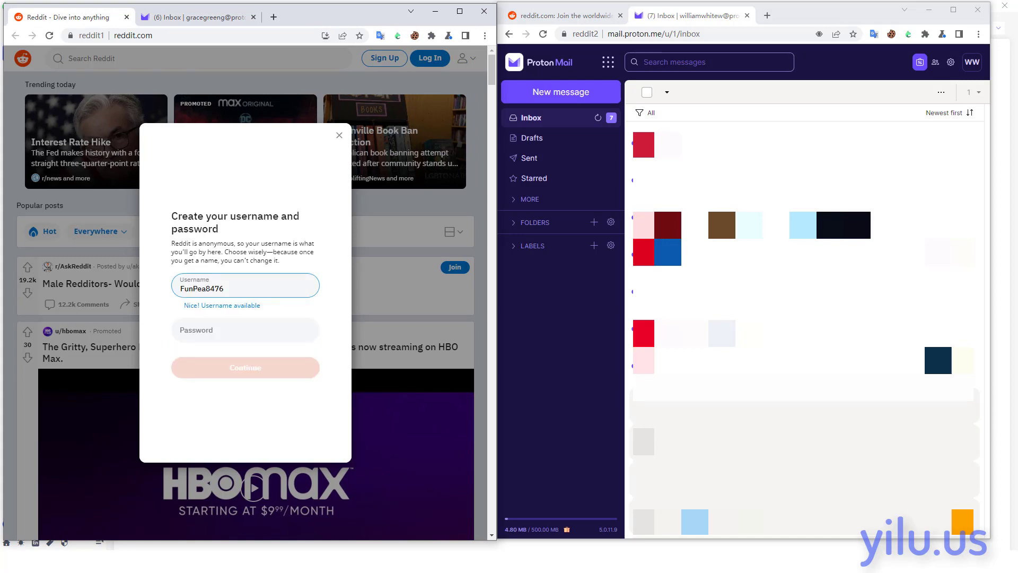
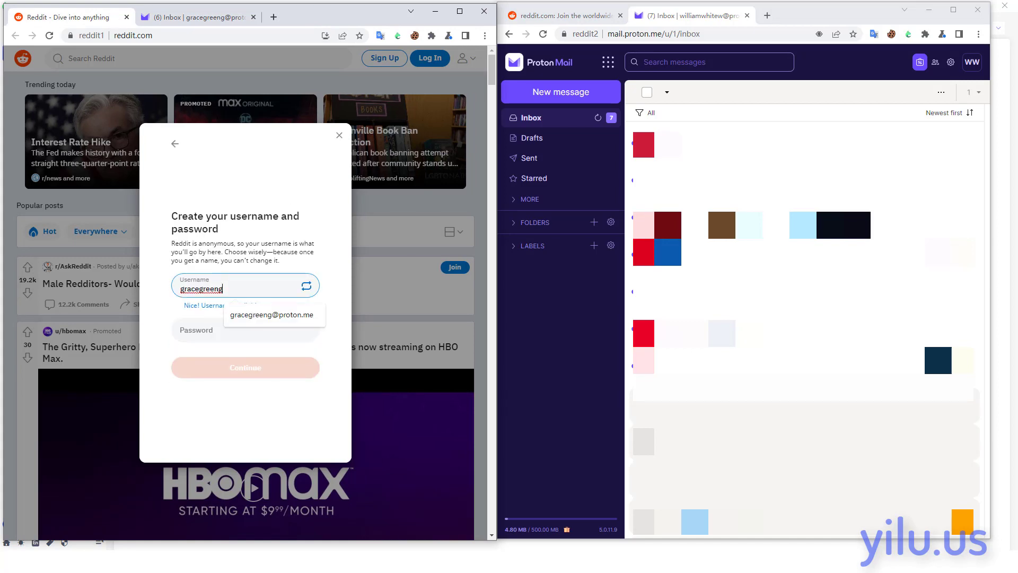
key(Tab)
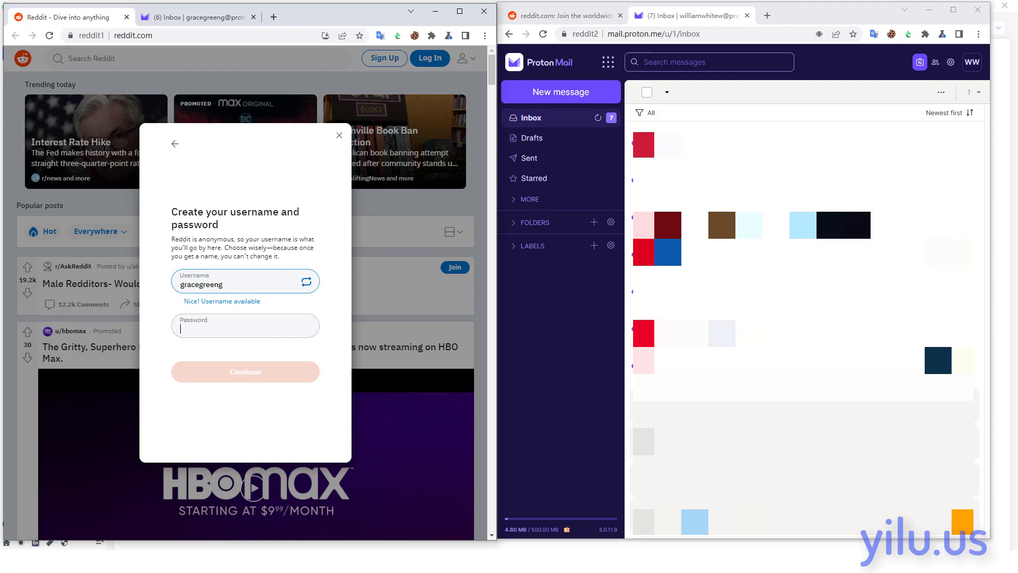
text(•••••)
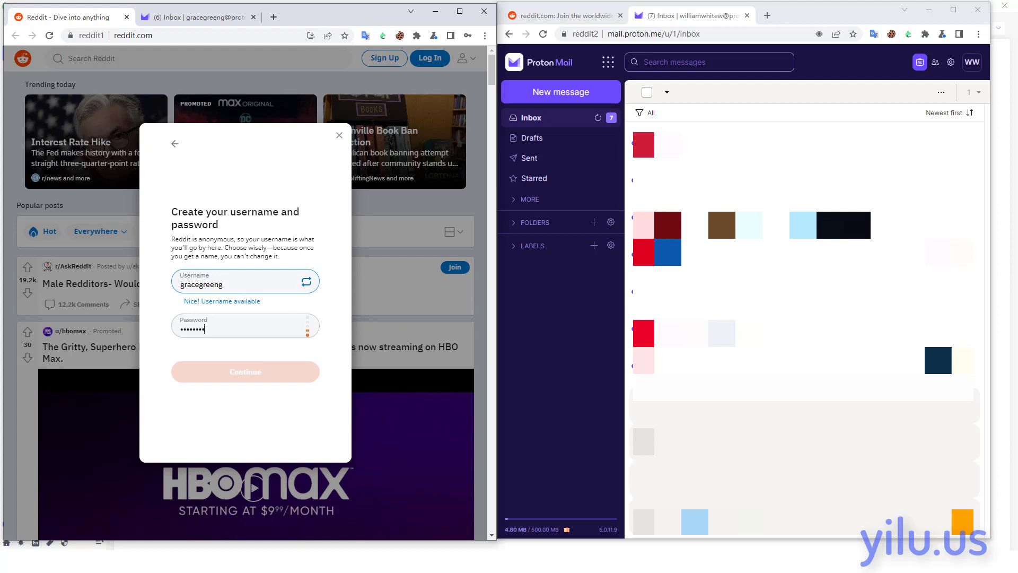
key(BackSpace)
key(BackSpace)
key(BackSpace)
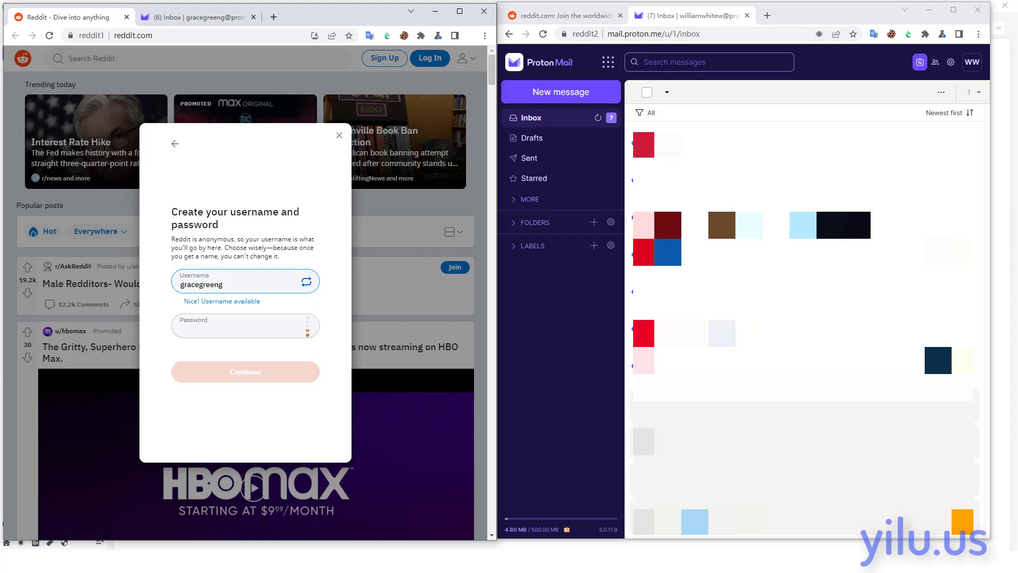
text(••••)
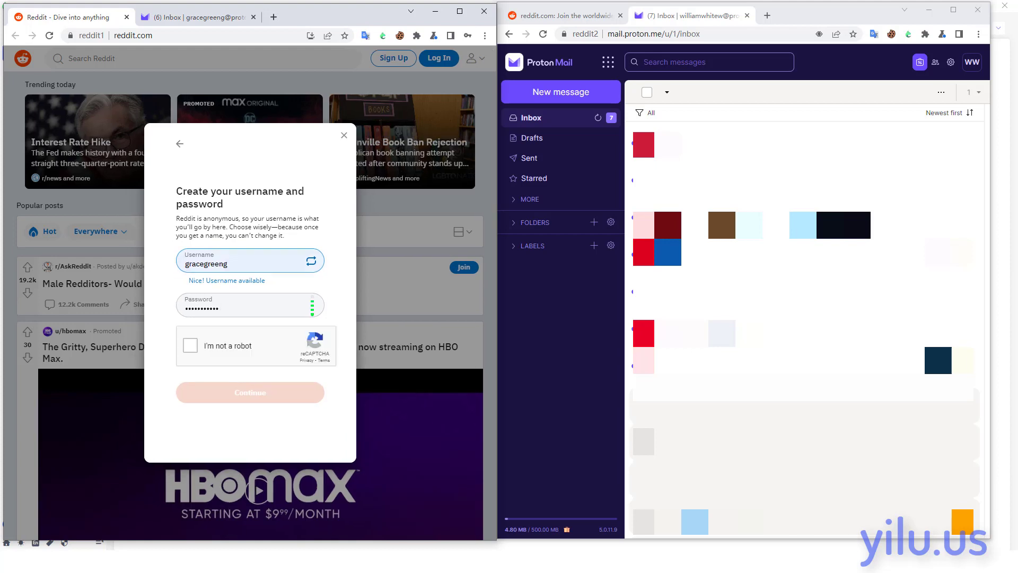
click(190, 345)
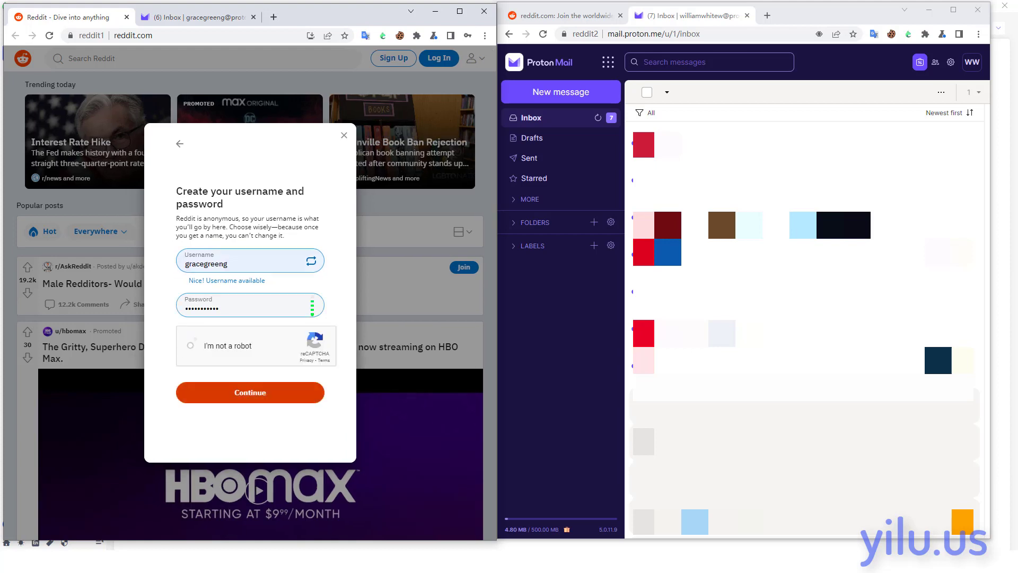
click(250, 392)
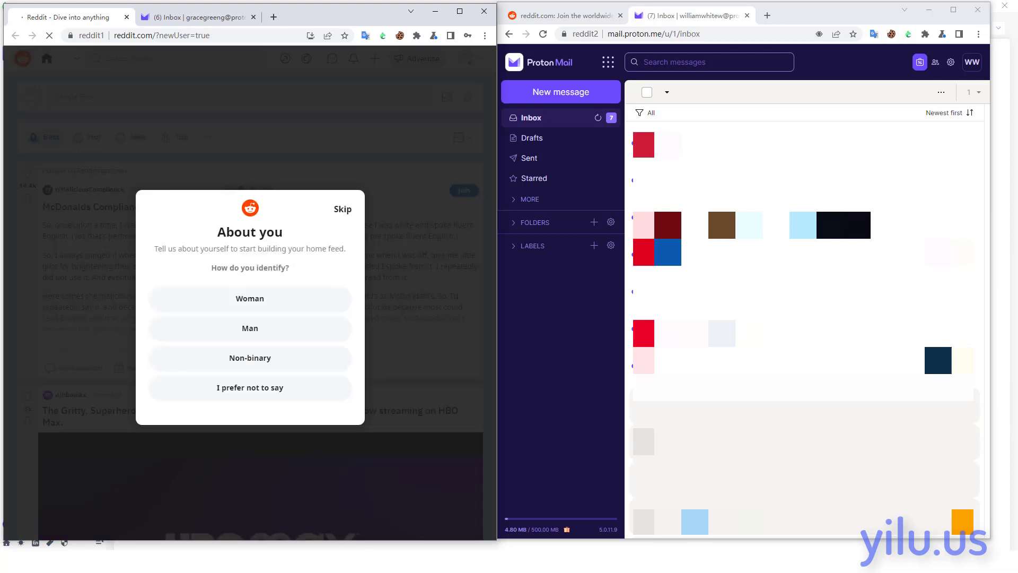
Step: Complete Reddit onboarding by answering the identity question, picking interests, and joining suggested communities
click(250, 327)
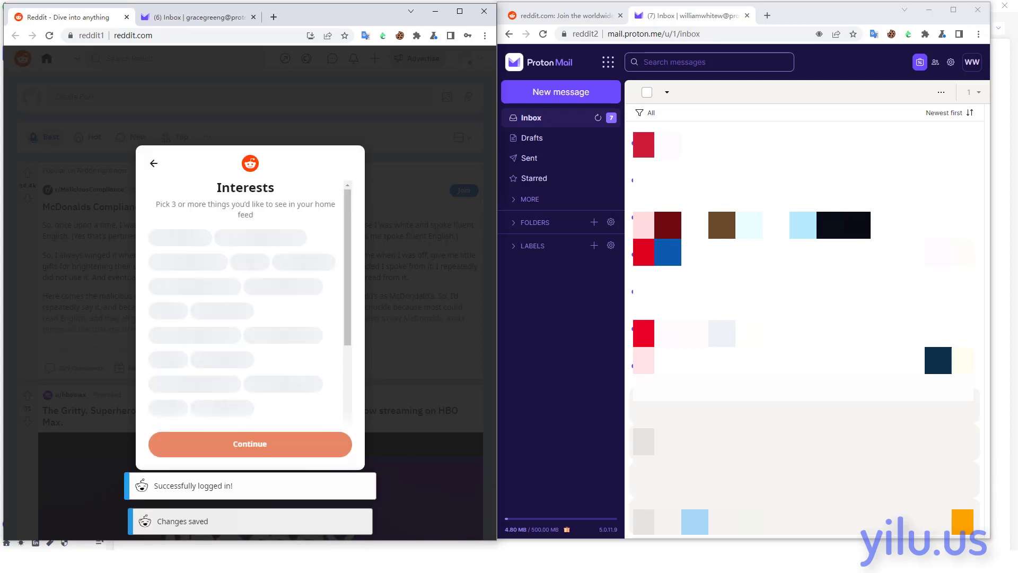
click(230, 265)
click(172, 265)
click(245, 444)
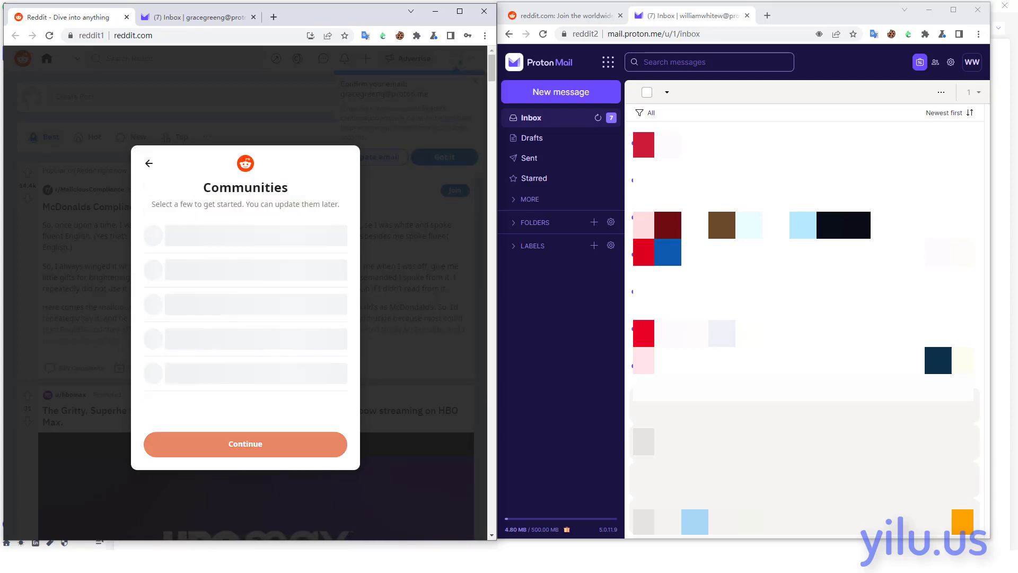
click(322, 305)
click(322, 261)
click(245, 444)
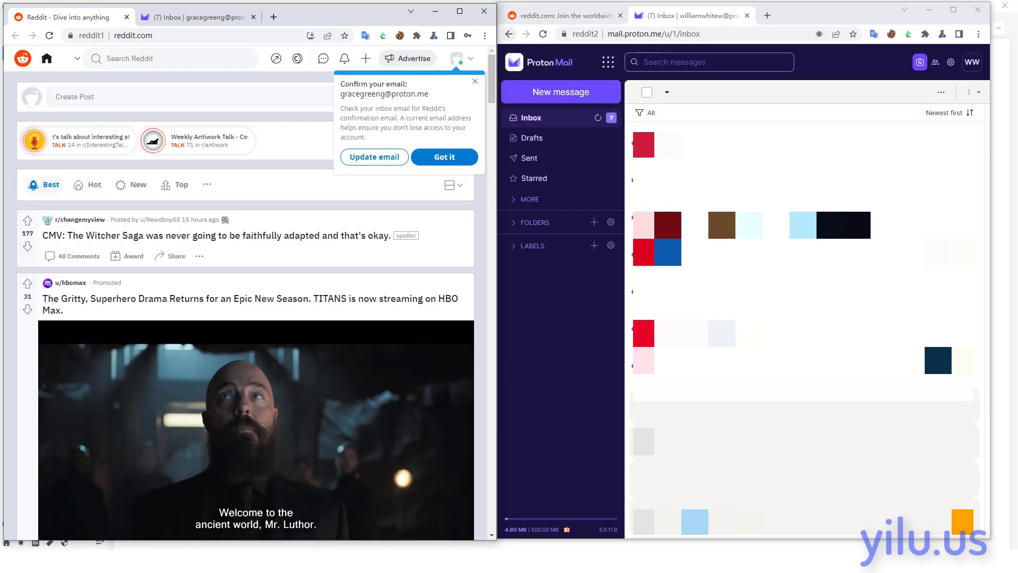
click(197, 17)
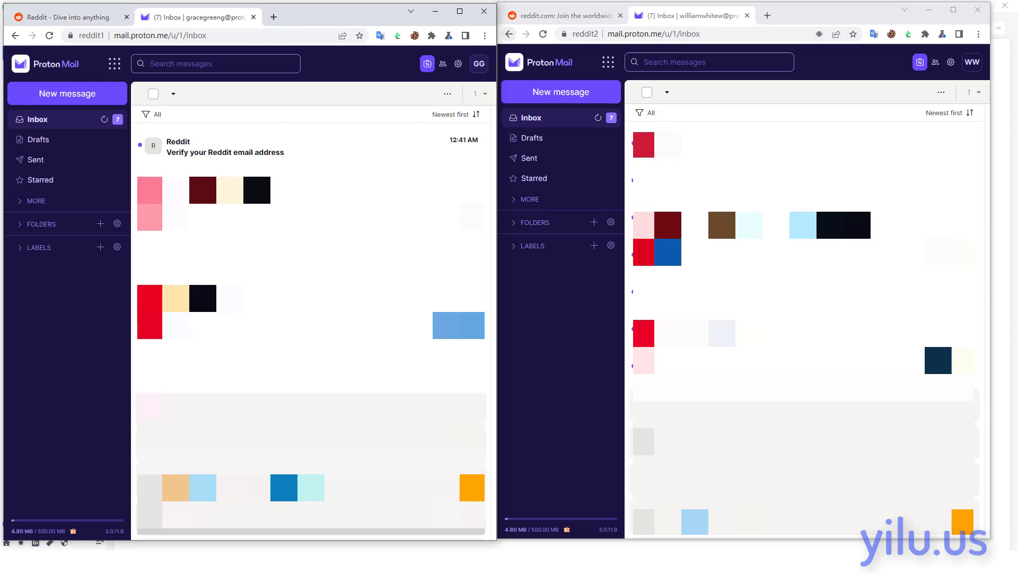
click(225, 147)
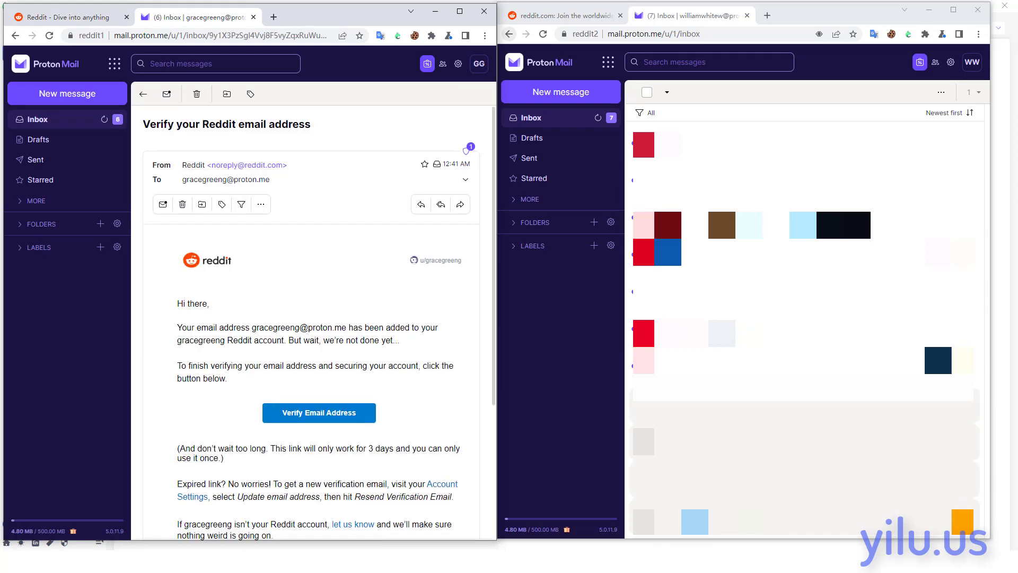
click(320, 413)
click(367, 355)
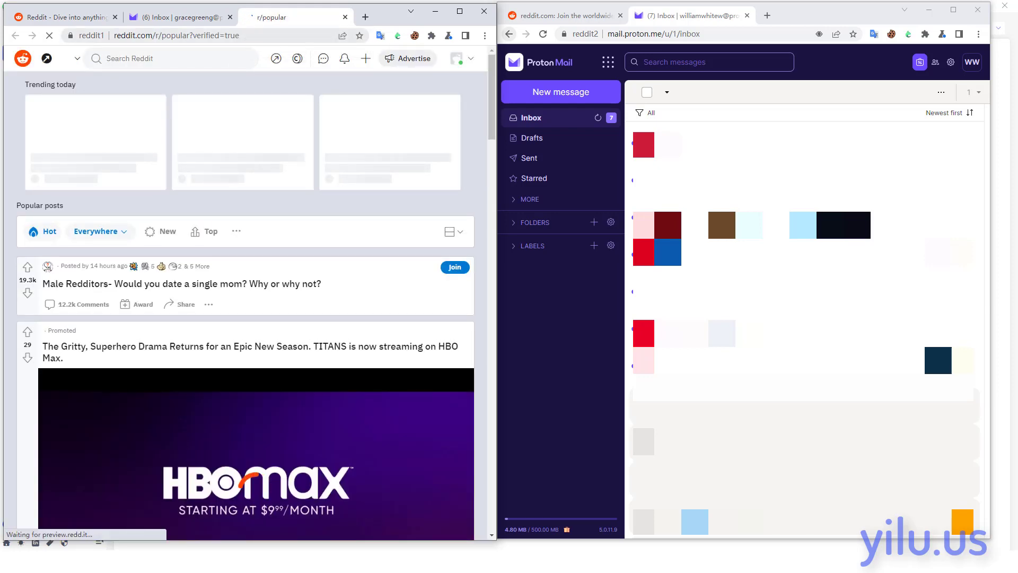
click(461, 58)
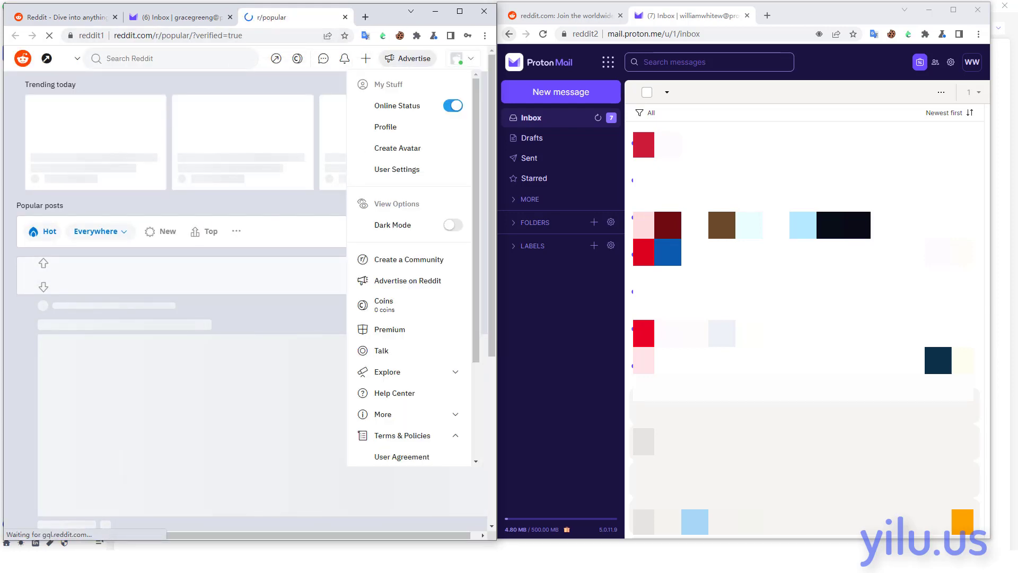
click(385, 126)
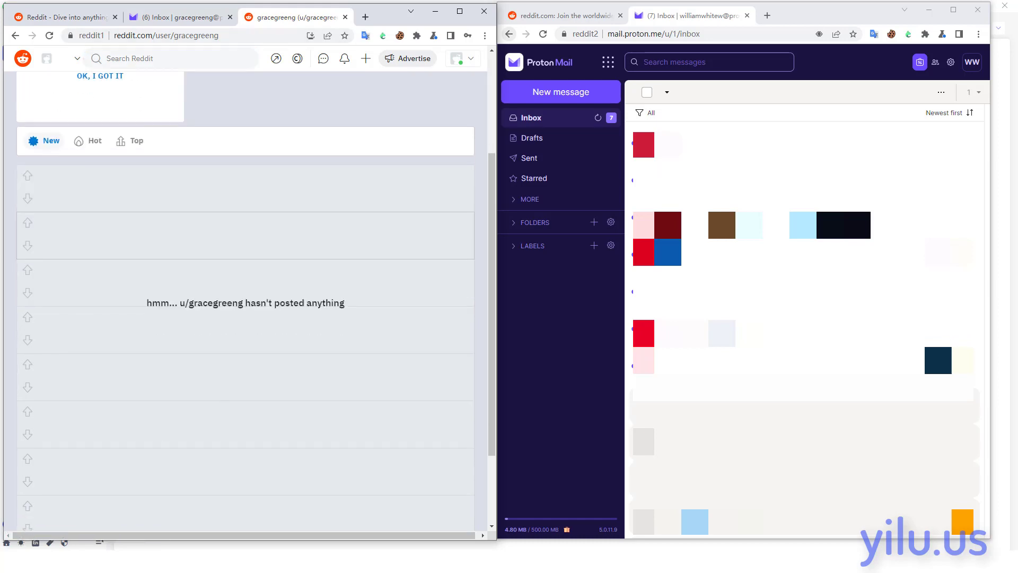
scroll(239, 318, up, 5)
click(565, 16)
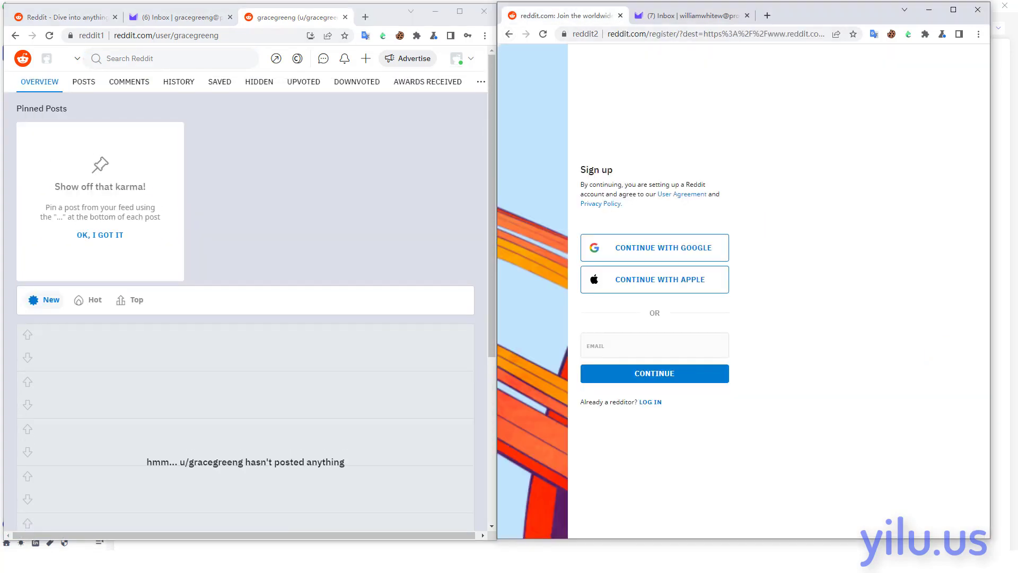
click(654, 345)
click(655, 373)
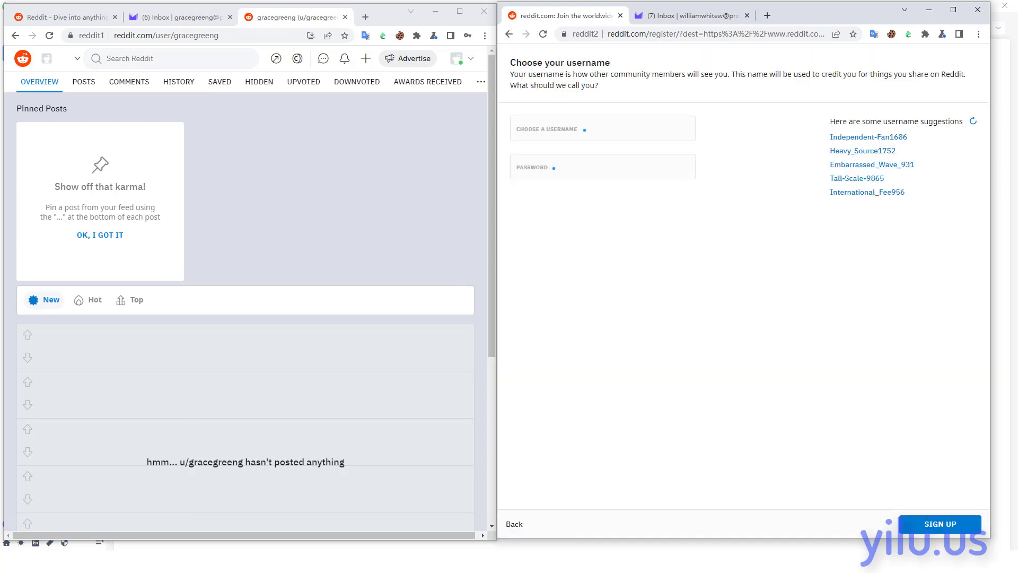
click(602, 128)
key(Tab)
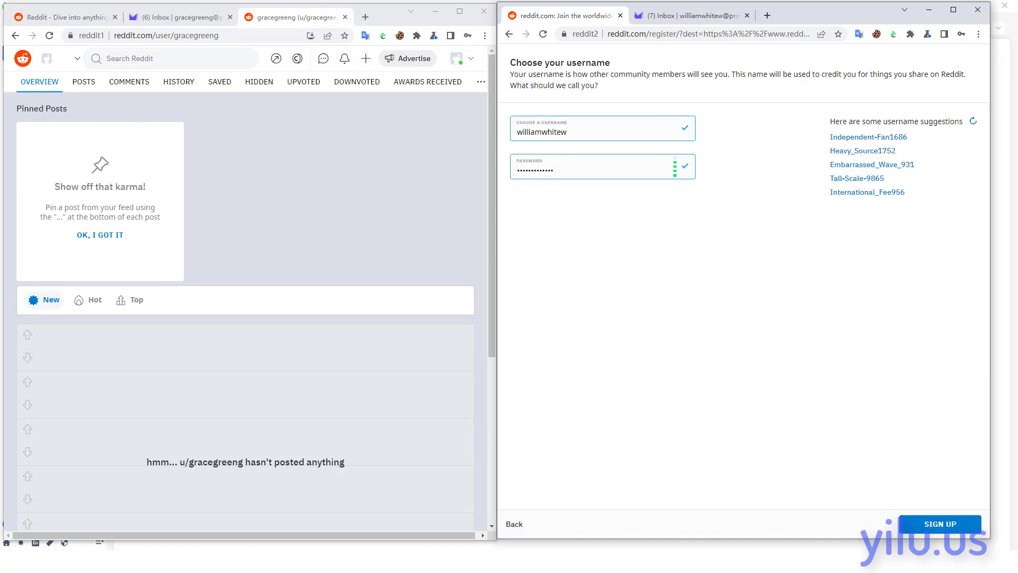
click(941, 523)
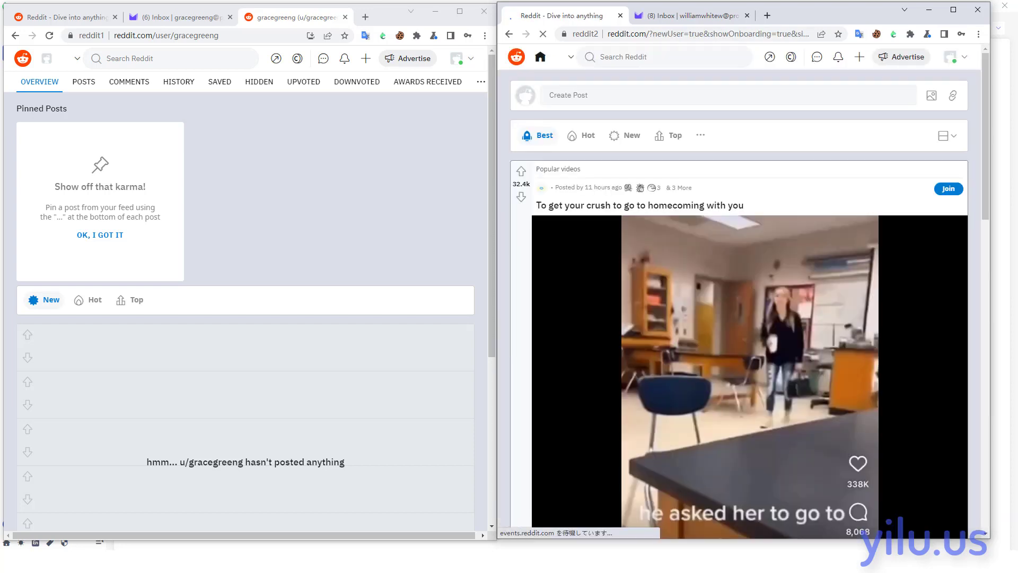
click(689, 15)
click(704, 144)
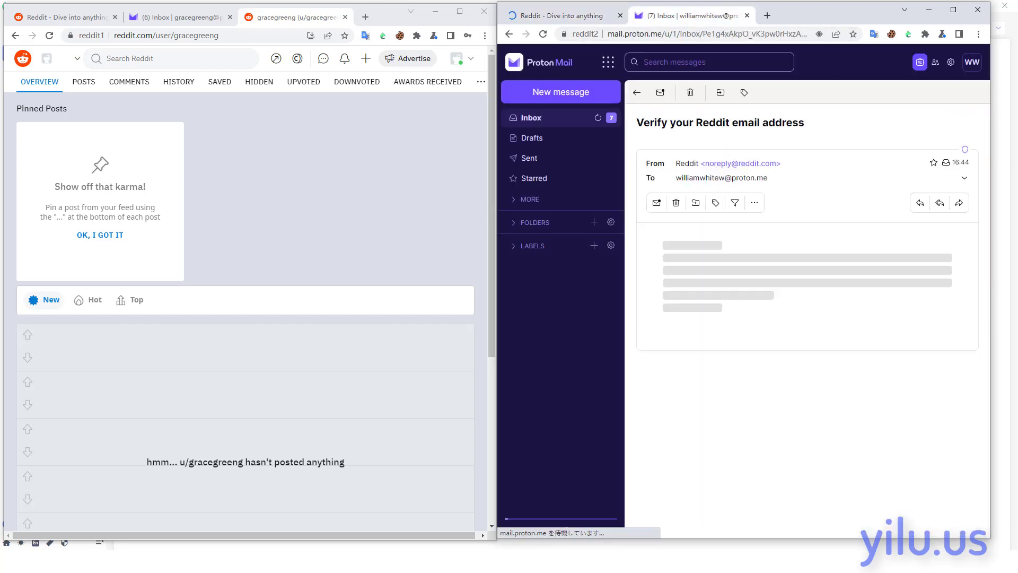
click(812, 411)
click(863, 356)
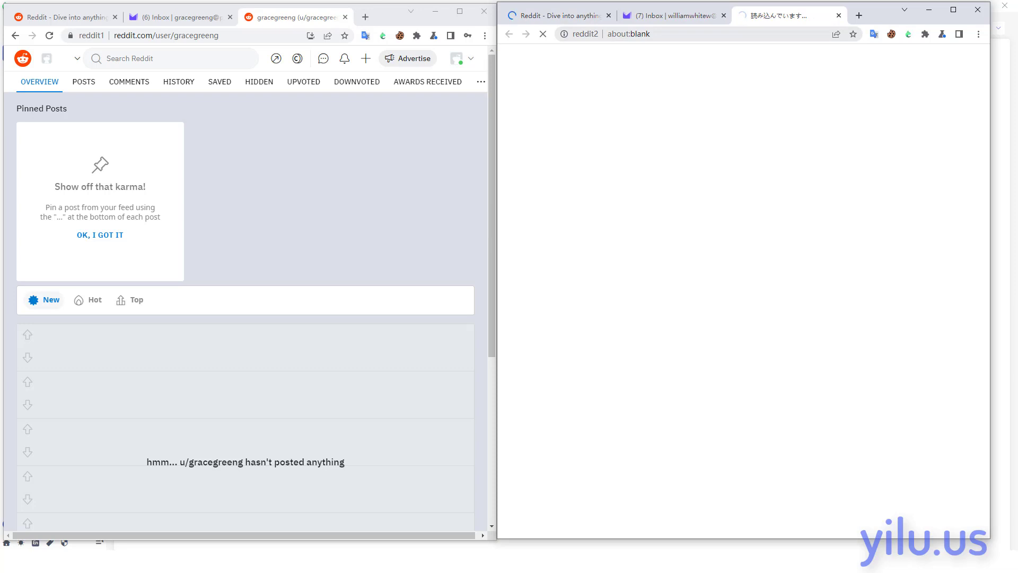
click(963, 57)
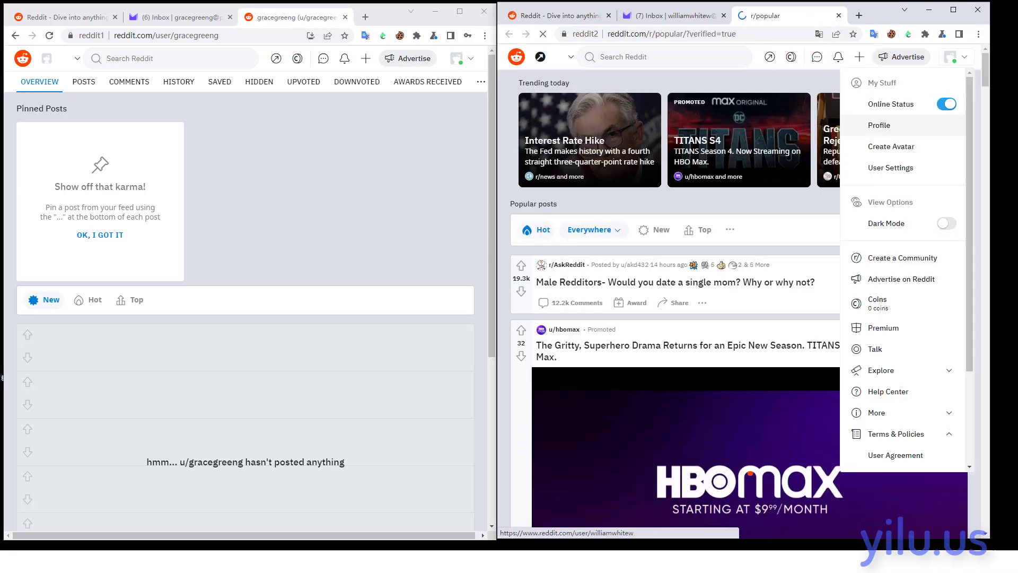
click(899, 125)
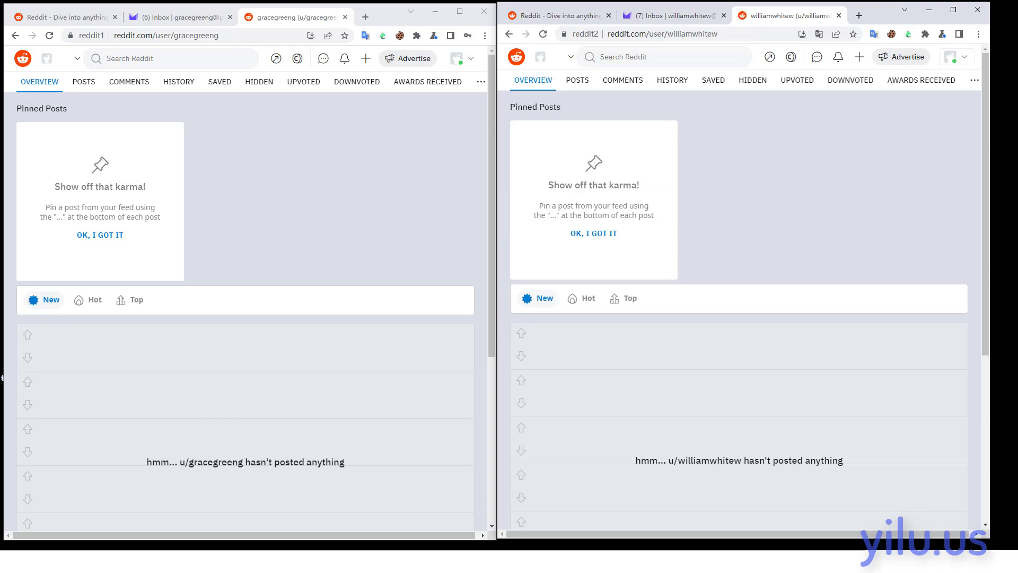
key(super+Up)
key(alt+Tab)
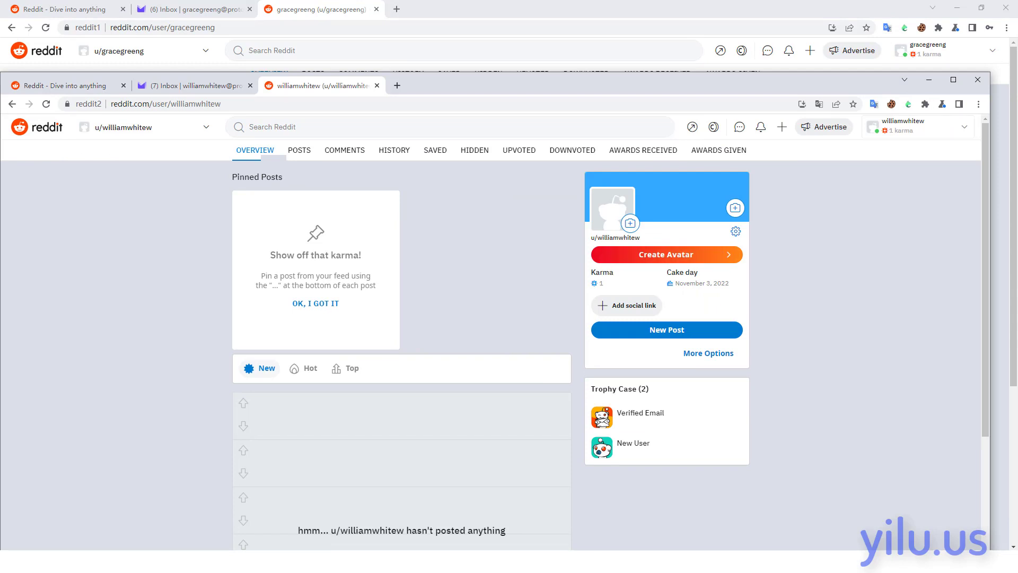
click(666, 330)
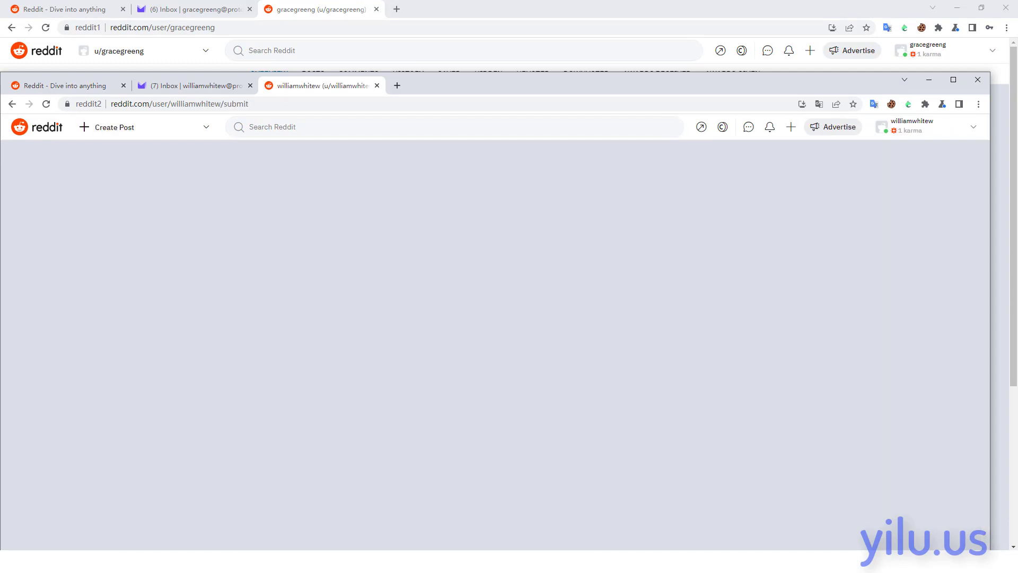
key(ctrl+l)
text(reddit.com)
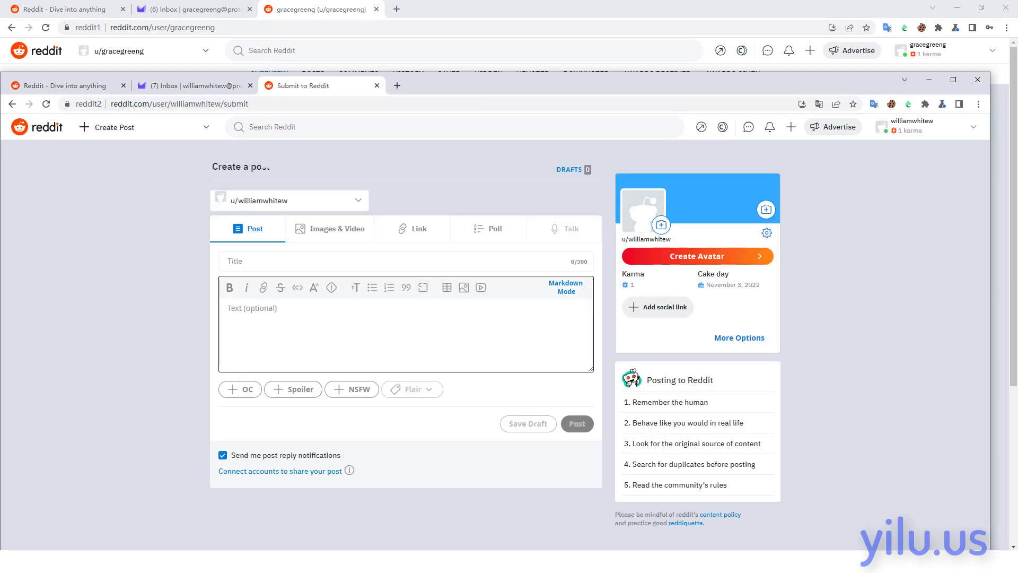
key(Return)
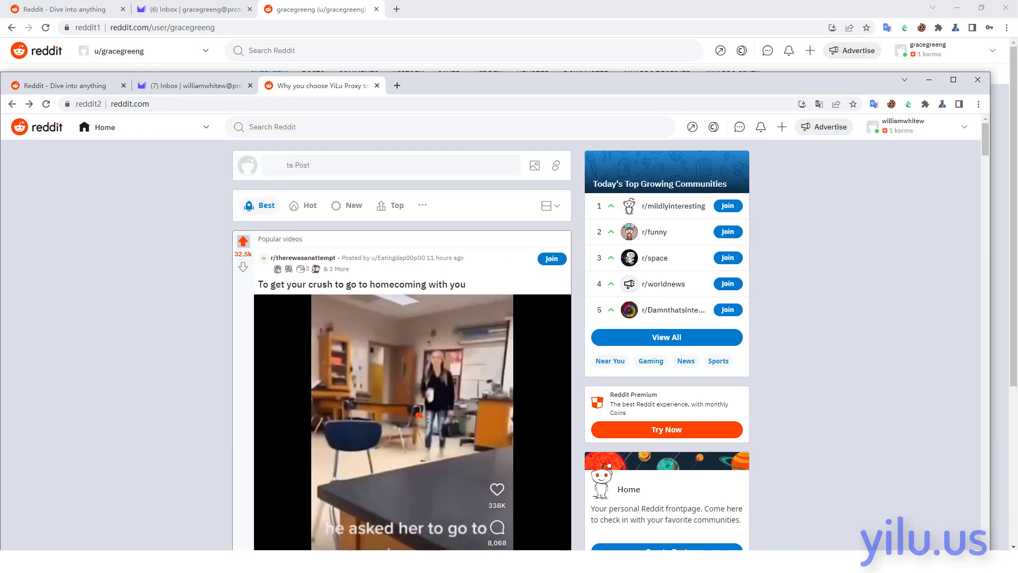